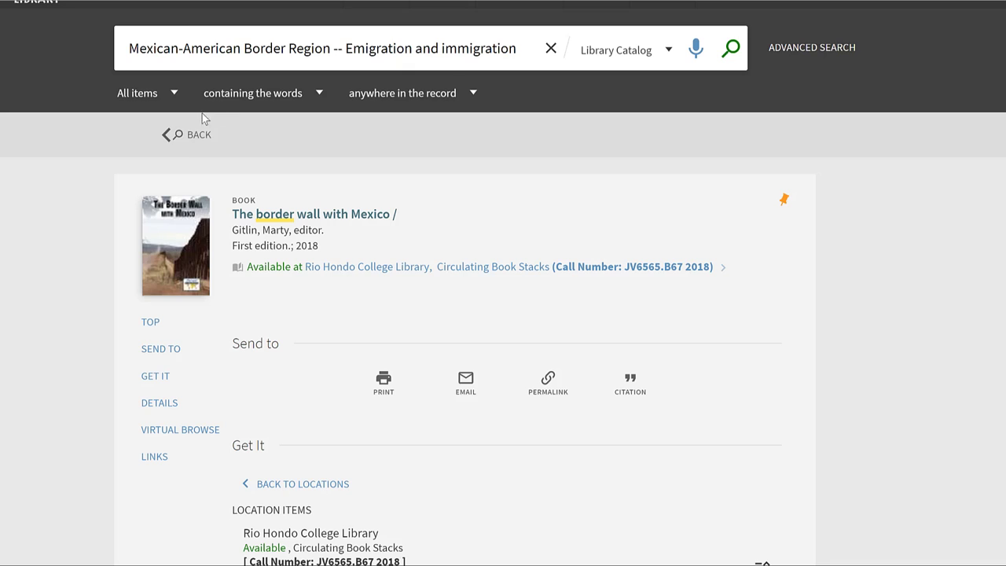
Return to the border wall search results, open the record for The Border Wall with Mexico and preview its printout without saving
click(194, 142)
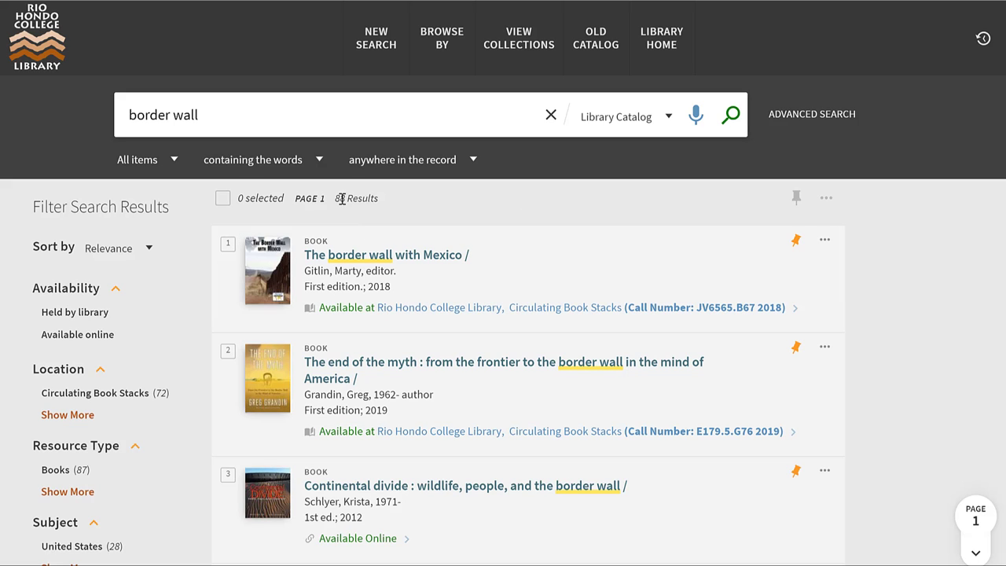
click(427, 255)
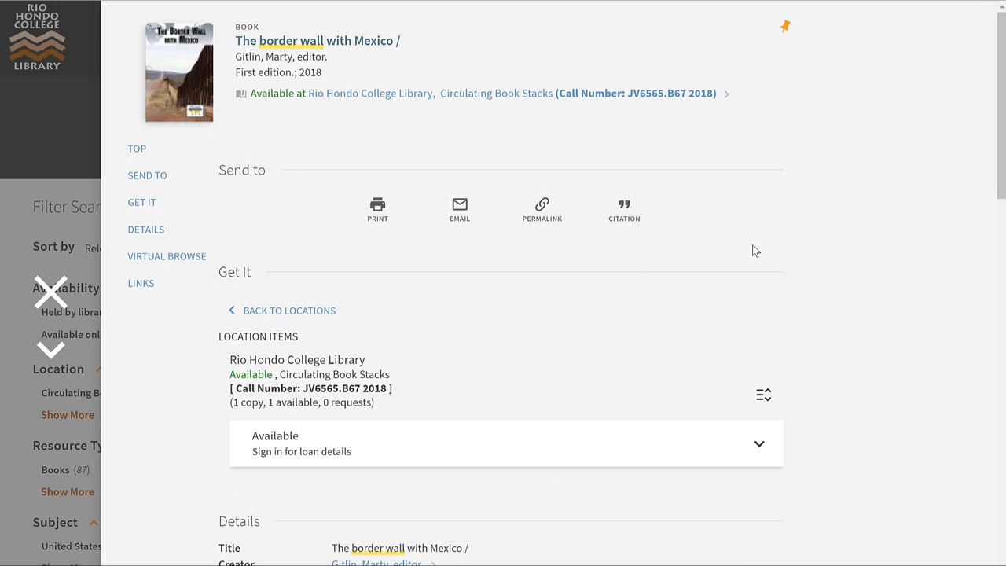
click(378, 211)
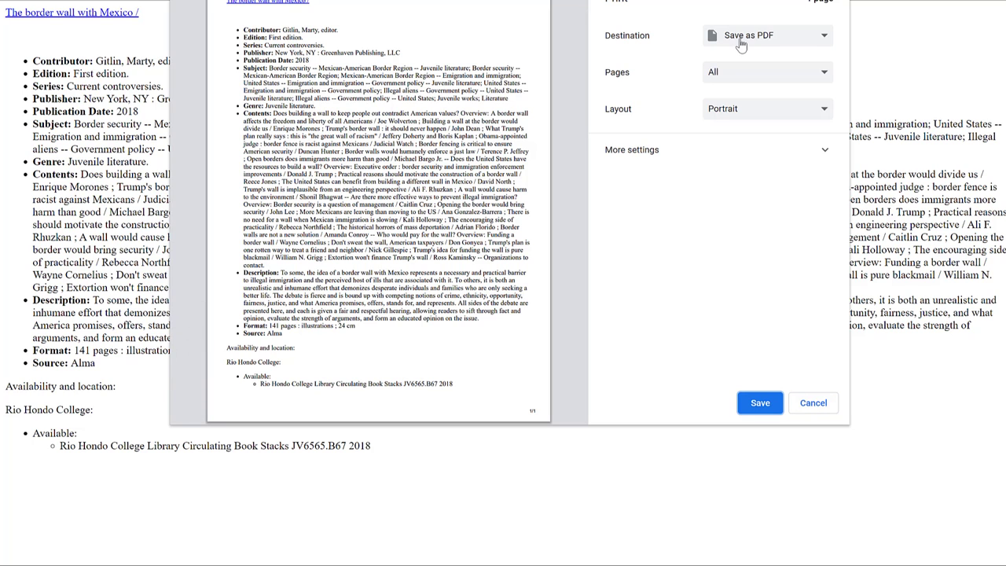
click(814, 403)
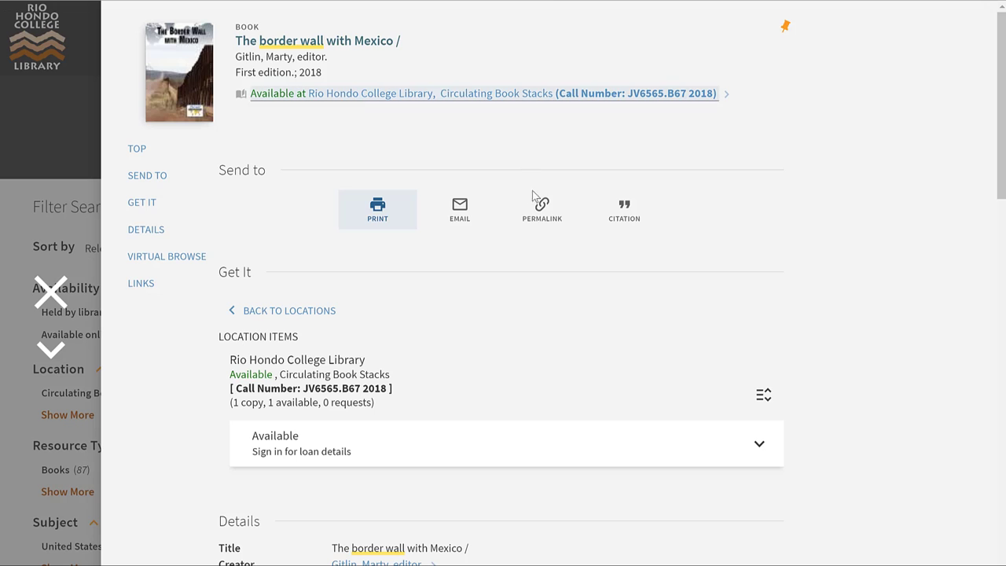
View the book's permalink and its MLA (8th edition) citation, and close the record
click(541, 214)
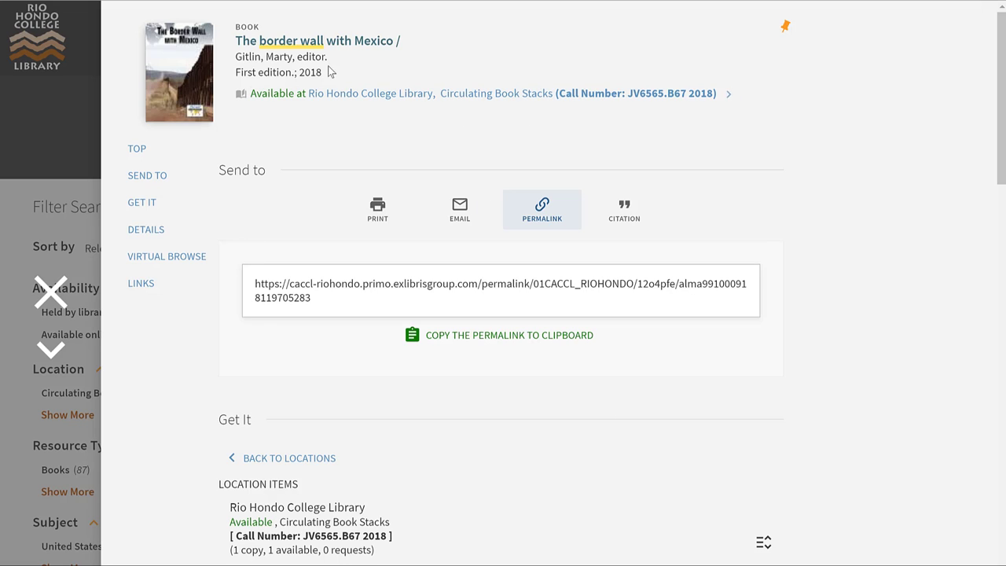
click(541, 214)
click(626, 213)
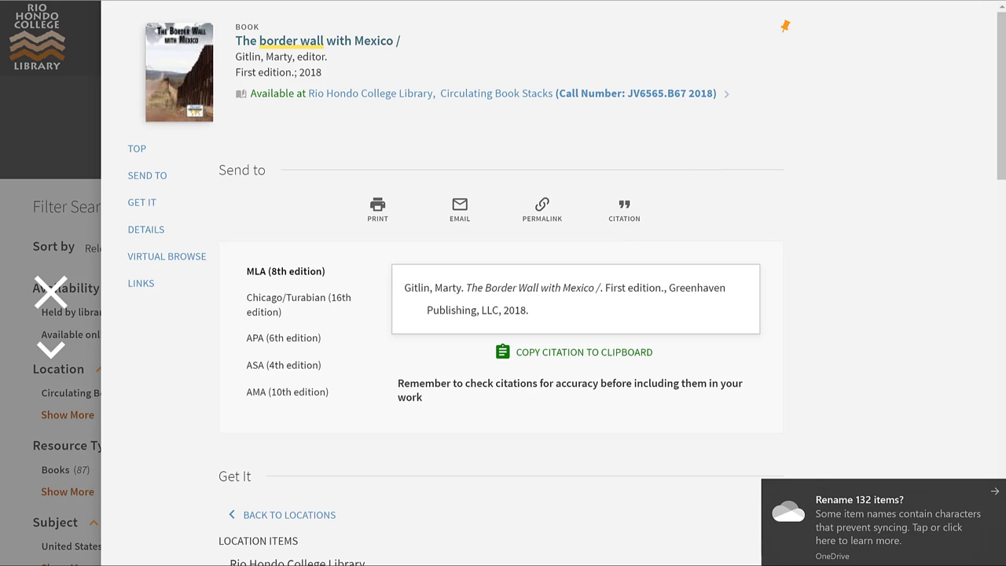
click(784, 552)
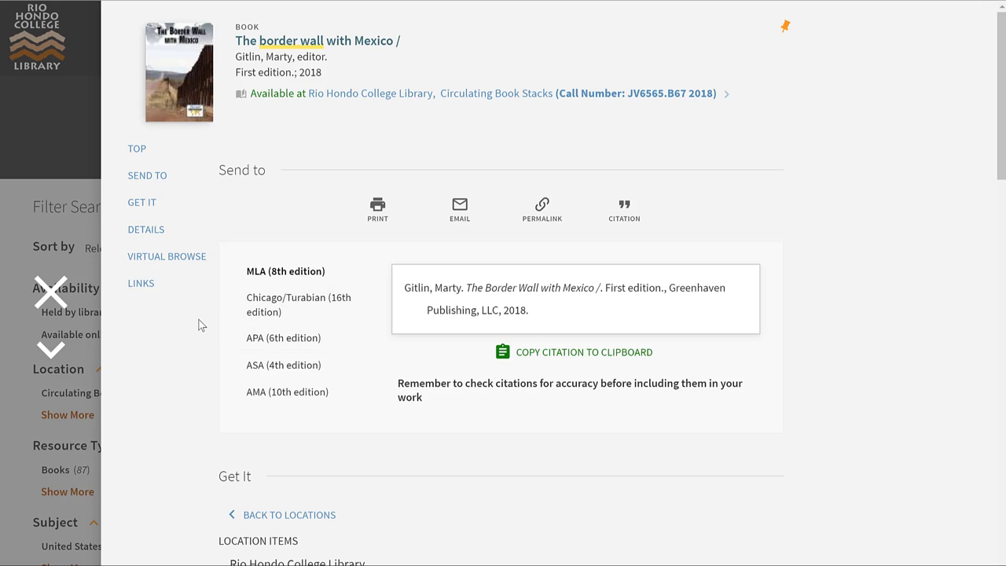
click(50, 293)
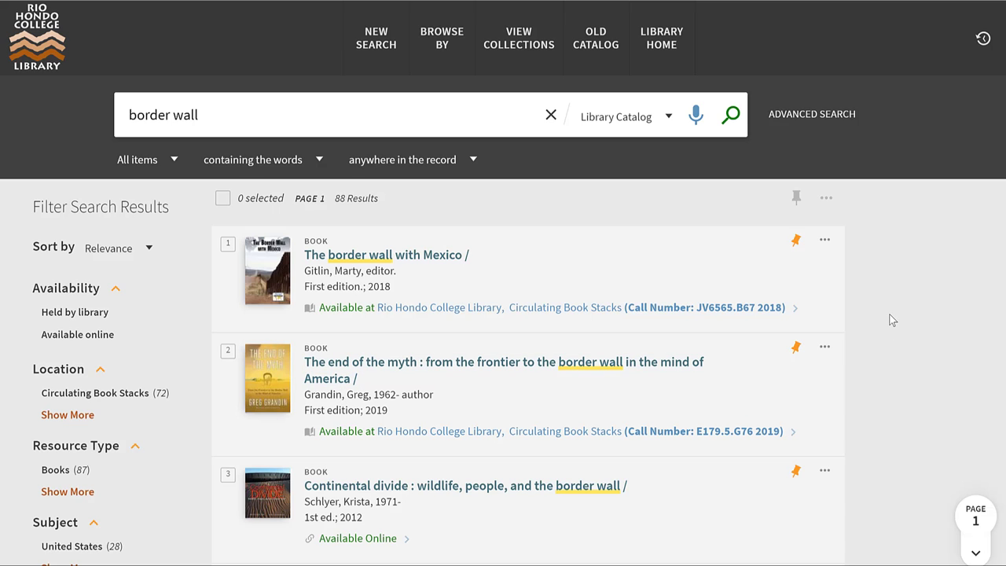
Show all Location filter options and select Circulating Book Stacks
scroll(893, 320, down, 2)
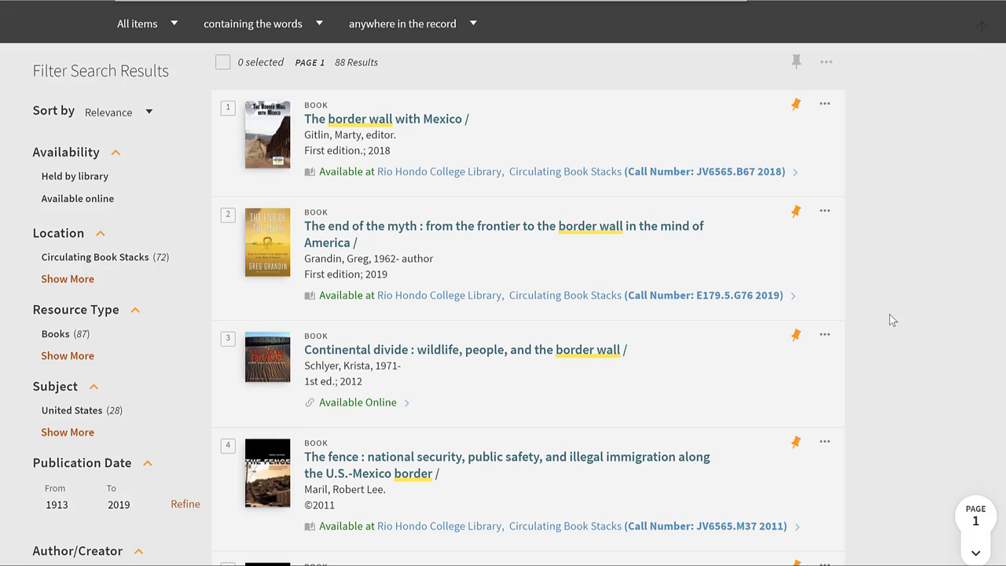
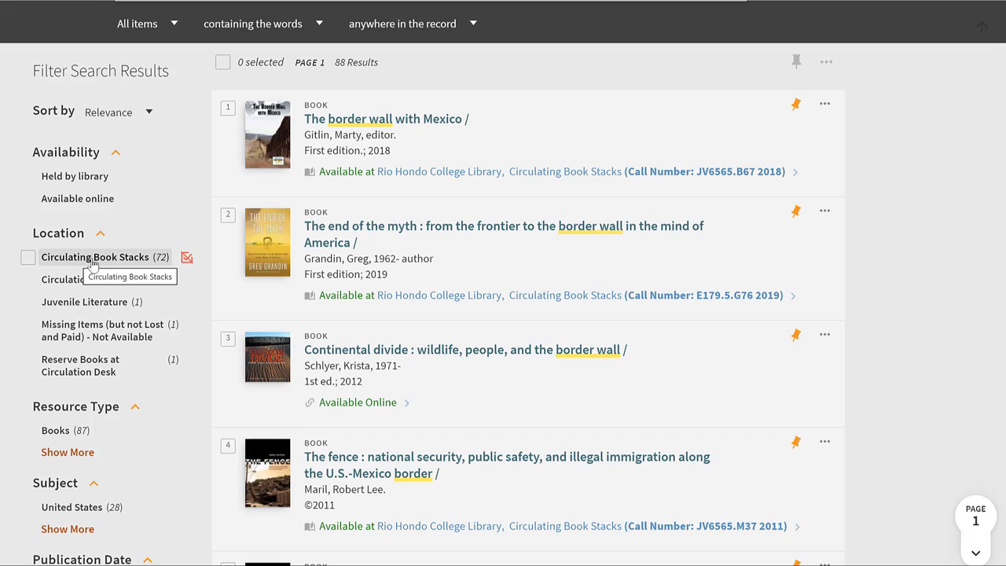
click(28, 259)
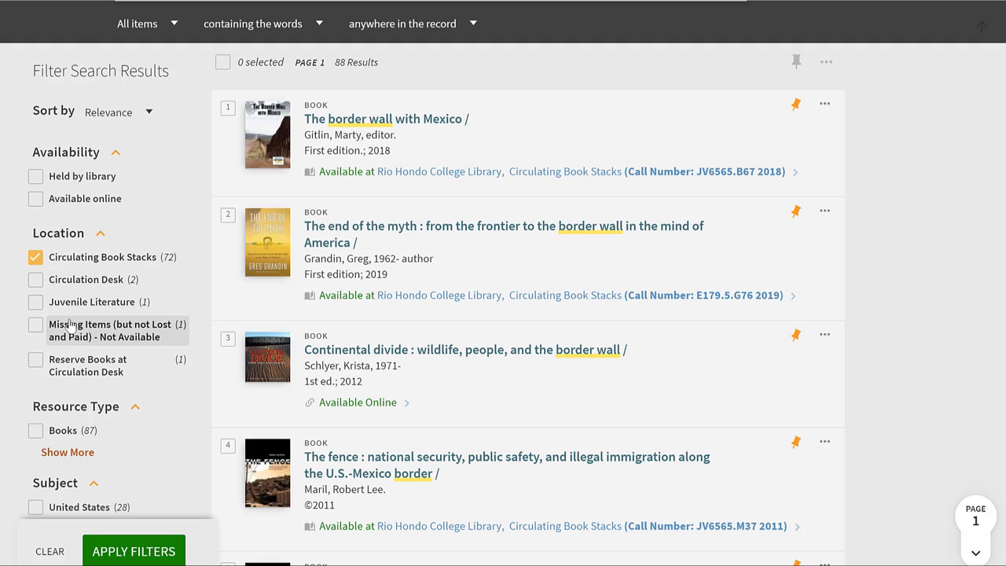
Show all Resource Type filter options and collapse that filter group
scroll(71, 321, down, 3)
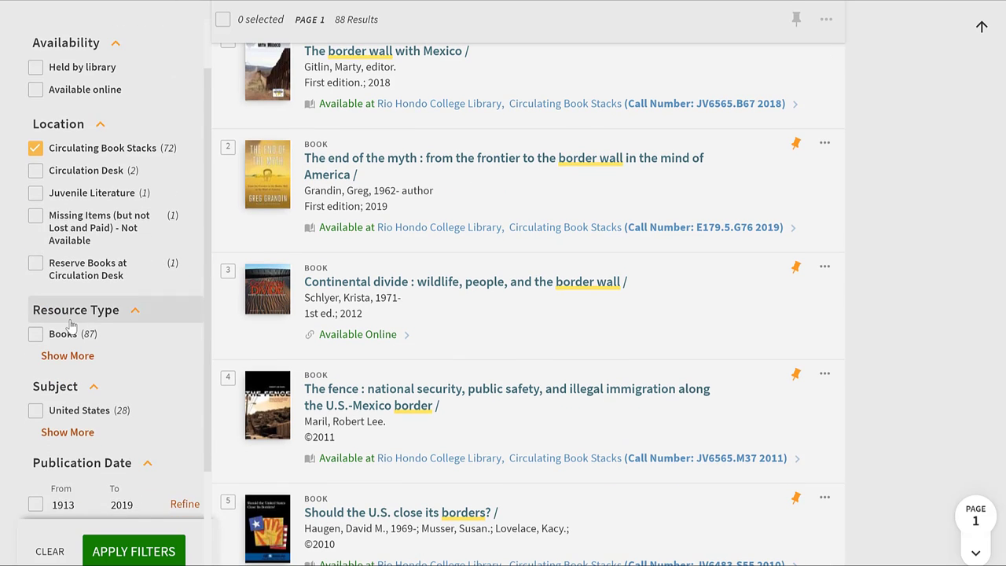
scroll(71, 323, down, 3)
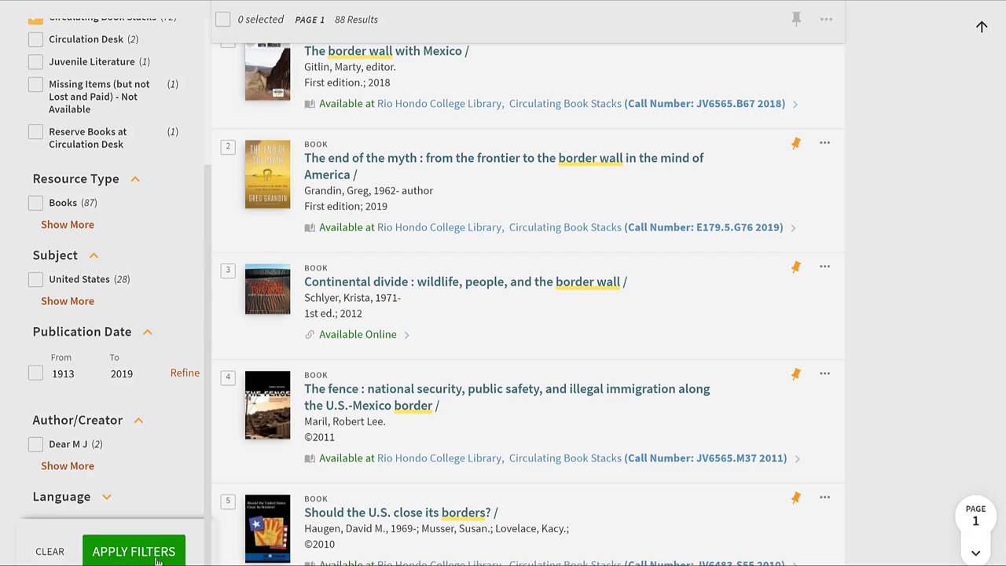
click(87, 224)
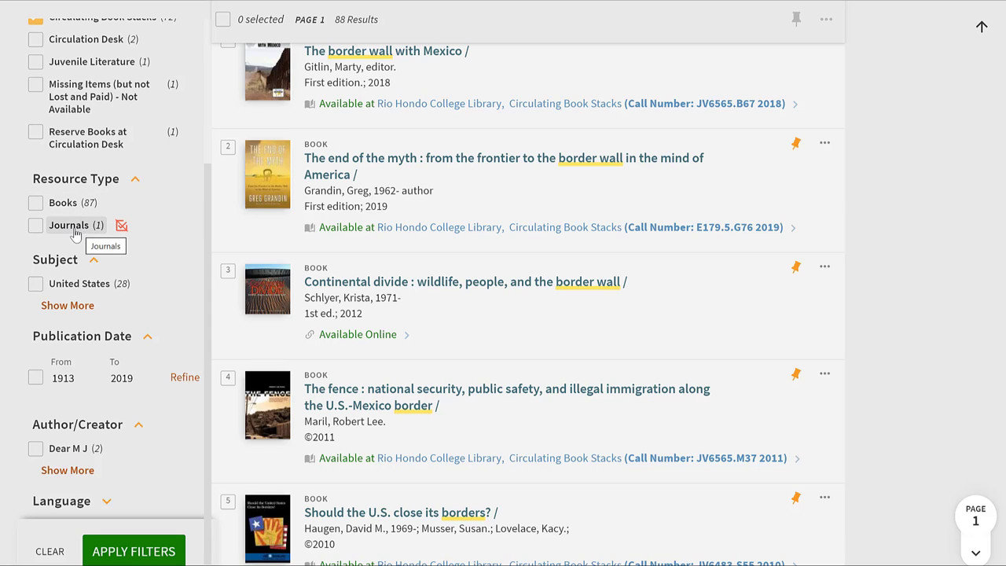
click(134, 184)
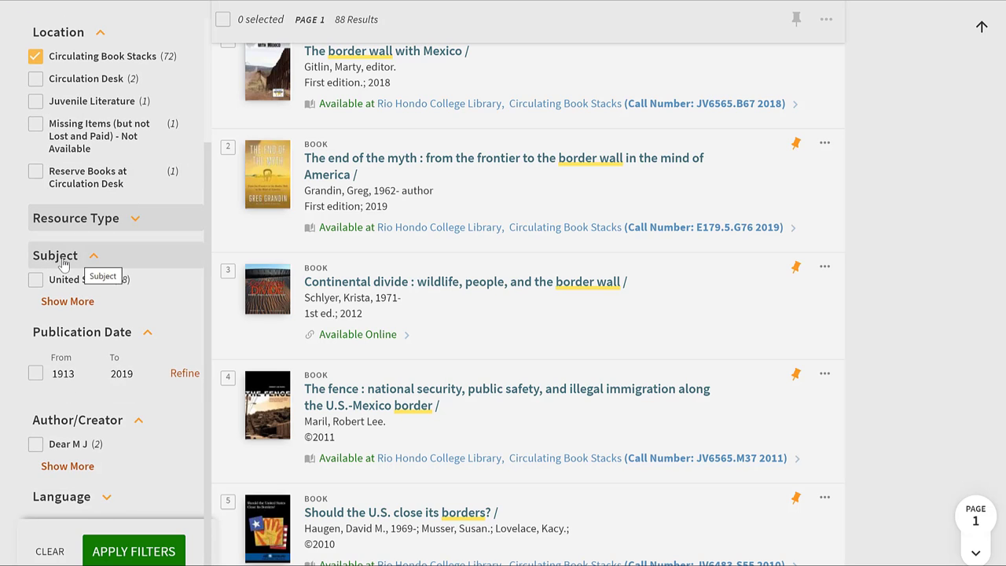
Show the full list of Subject filters, review the available subjects, and collapse the group
click(69, 303)
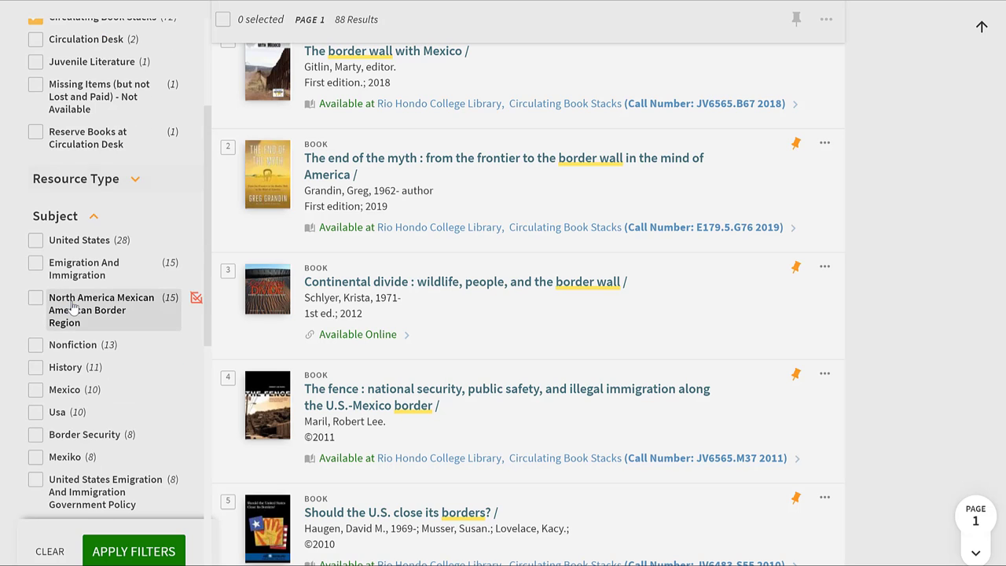
scroll(83, 314, down, 1)
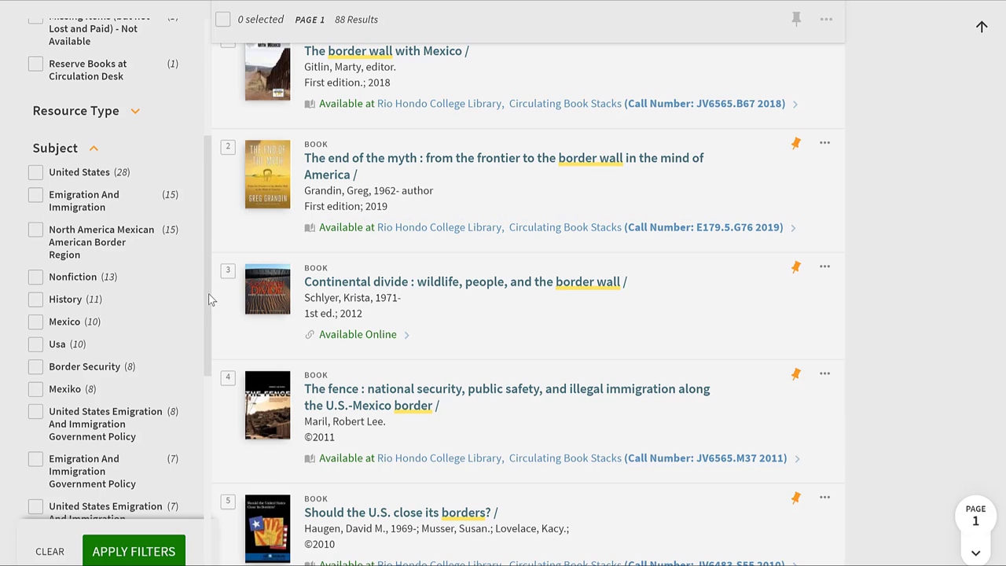
scroll(209, 317, down, 1)
scroll(209, 317, down, 2)
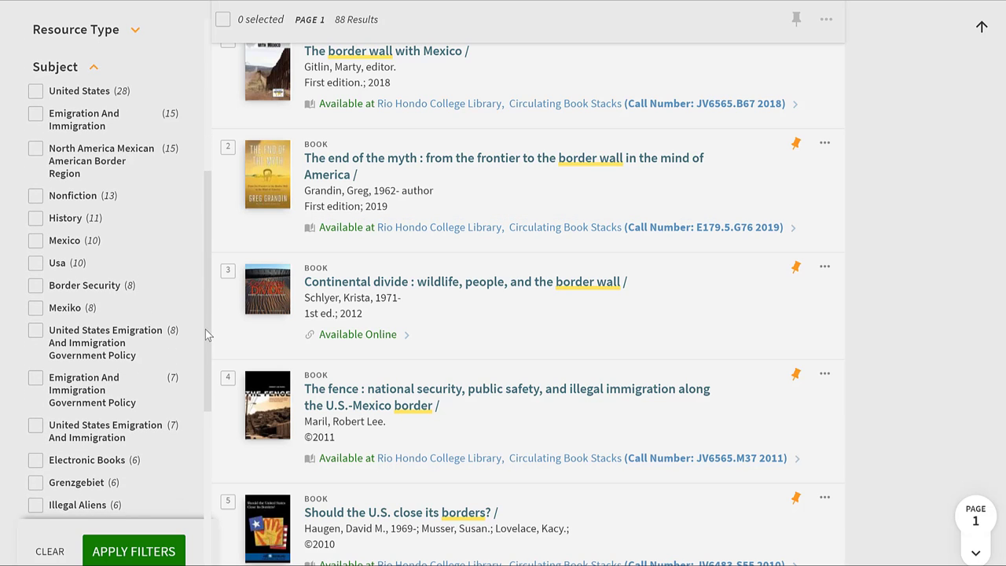
scroll(206, 334, down, 1)
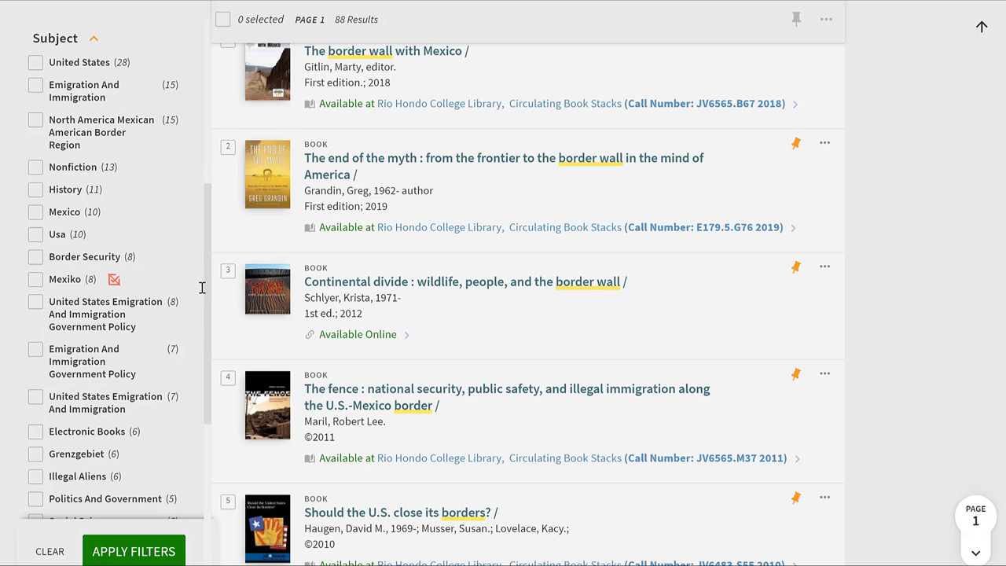
drag(208, 293, 208, 361)
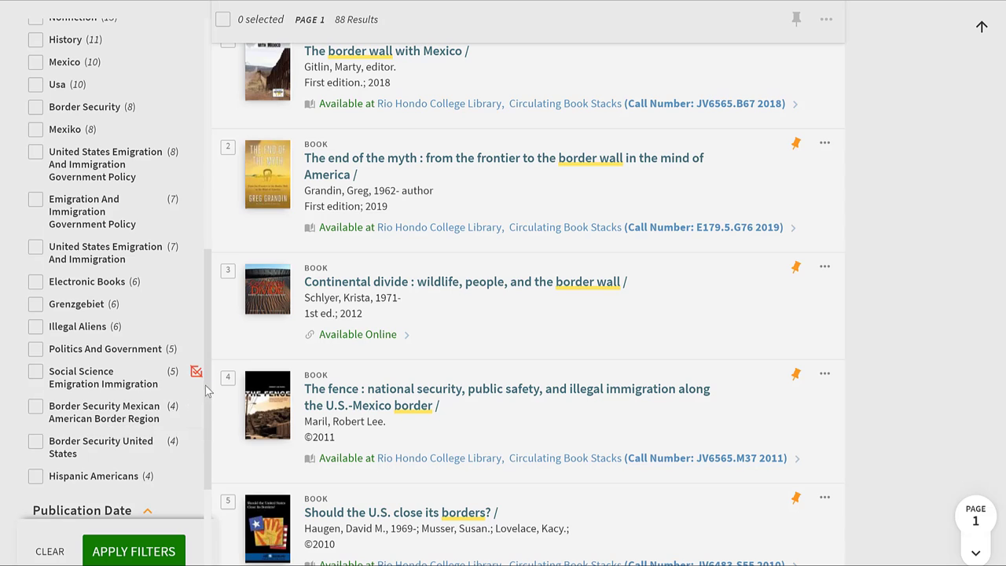
drag(203, 382, 202, 252)
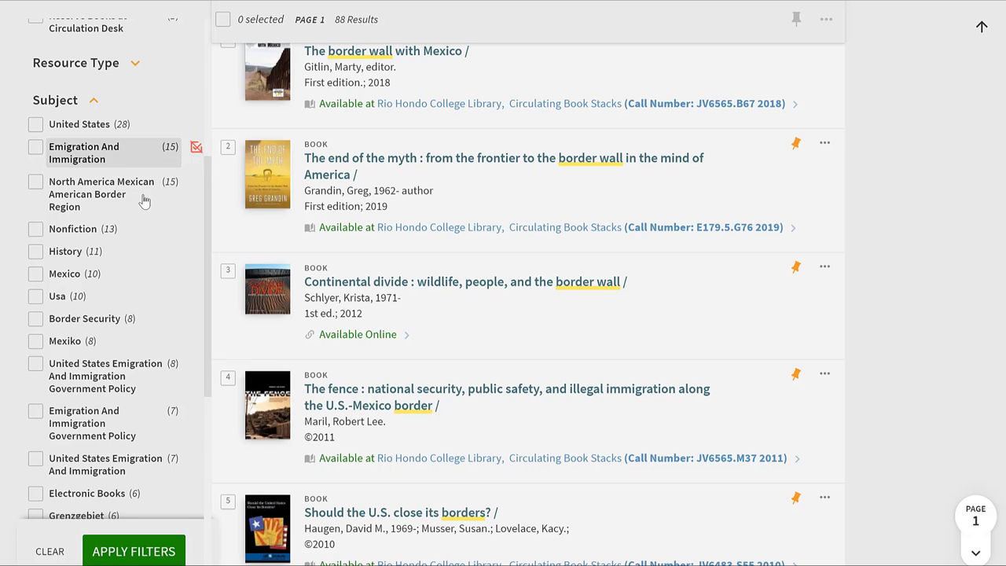
drag(206, 248, 204, 339)
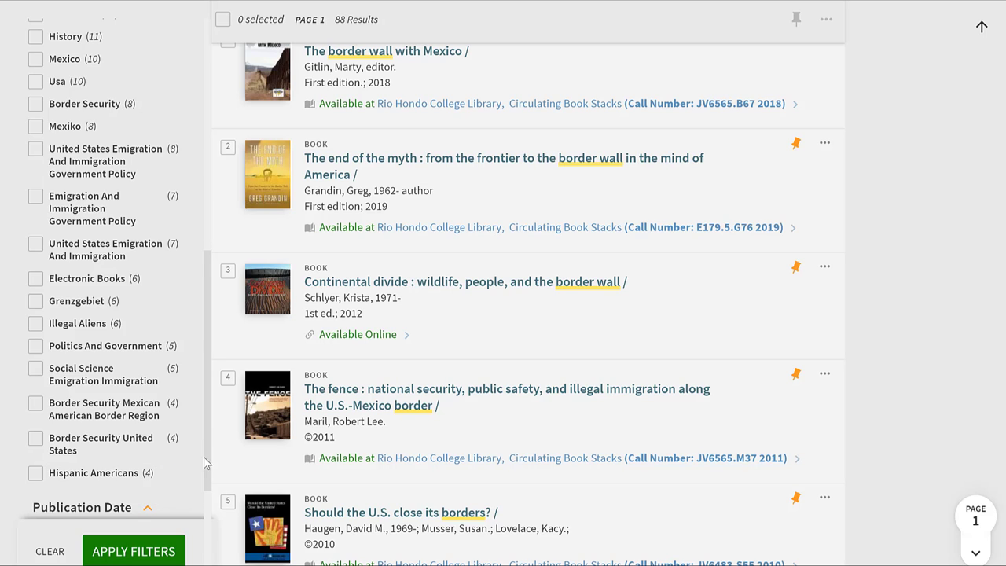
drag(205, 463, 206, 477)
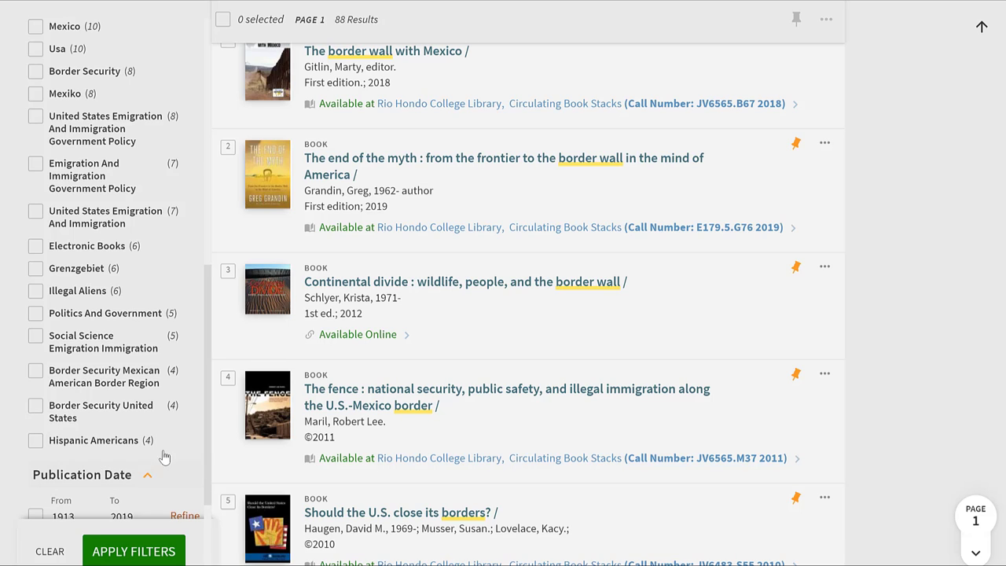
mouse_move(206, 457)
mouse_down()
mouse_move(197, 318)
mouse_move(201, 448)
mouse_up()
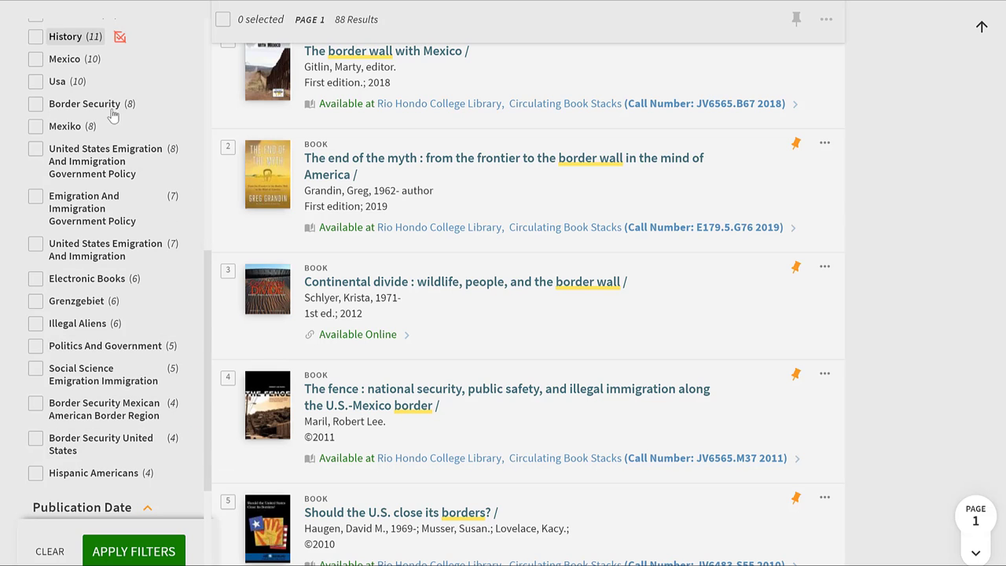
mouse_move(206, 334)
mouse_down()
mouse_move(207, 213)
mouse_move(202, 355)
mouse_move(208, 329)
mouse_up()
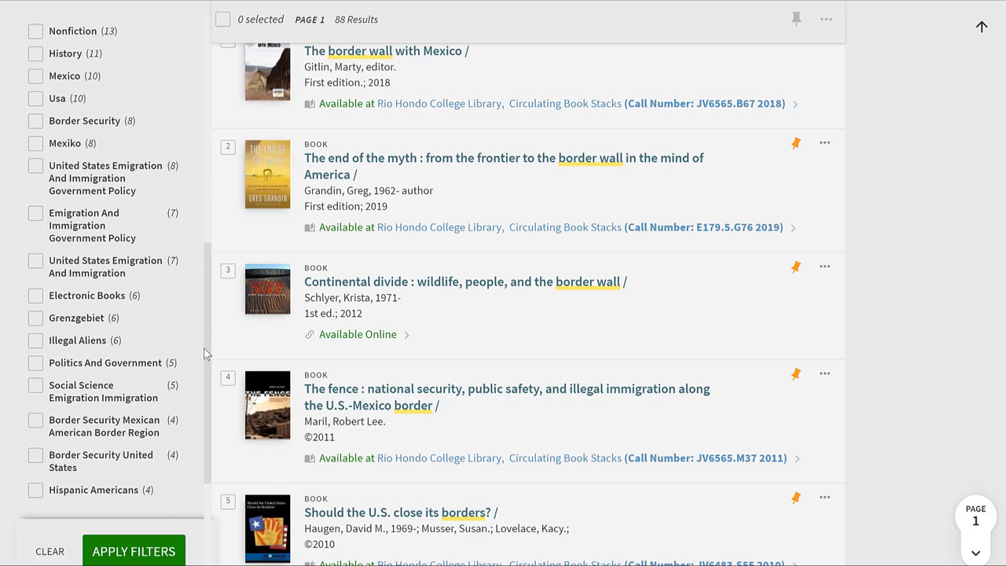
drag(204, 353, 211, 255)
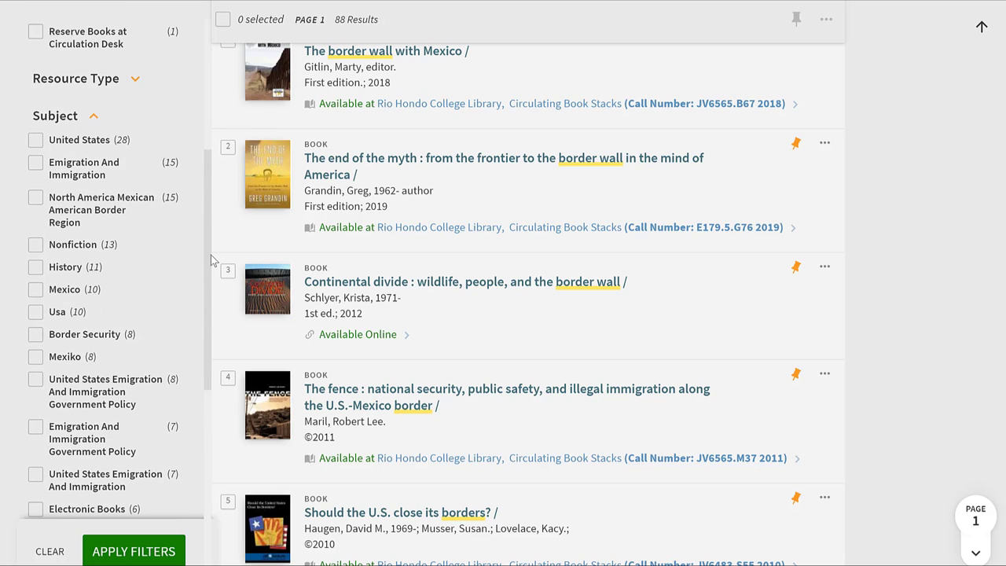
click(96, 119)
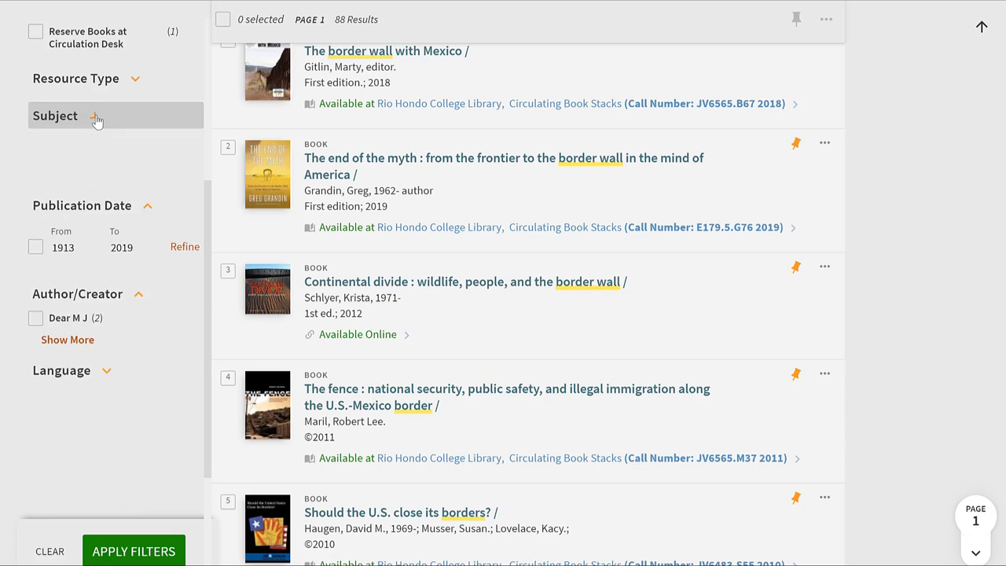
Set the publication date range from 2015 to 2020 and select it as a filter
scroll(211, 220, up, 3)
scroll(209, 205, up, 1)
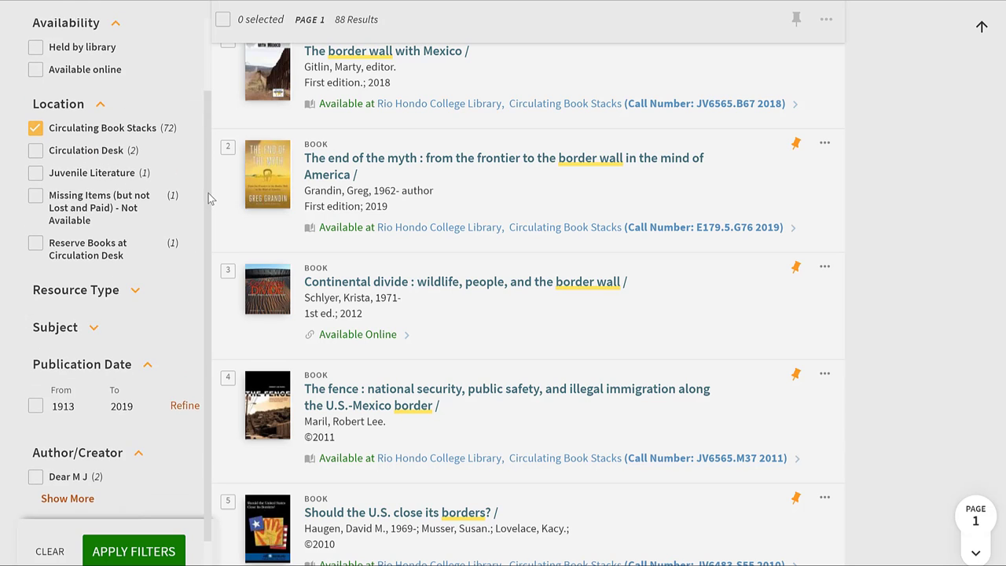
scroll(209, 236, down, 1)
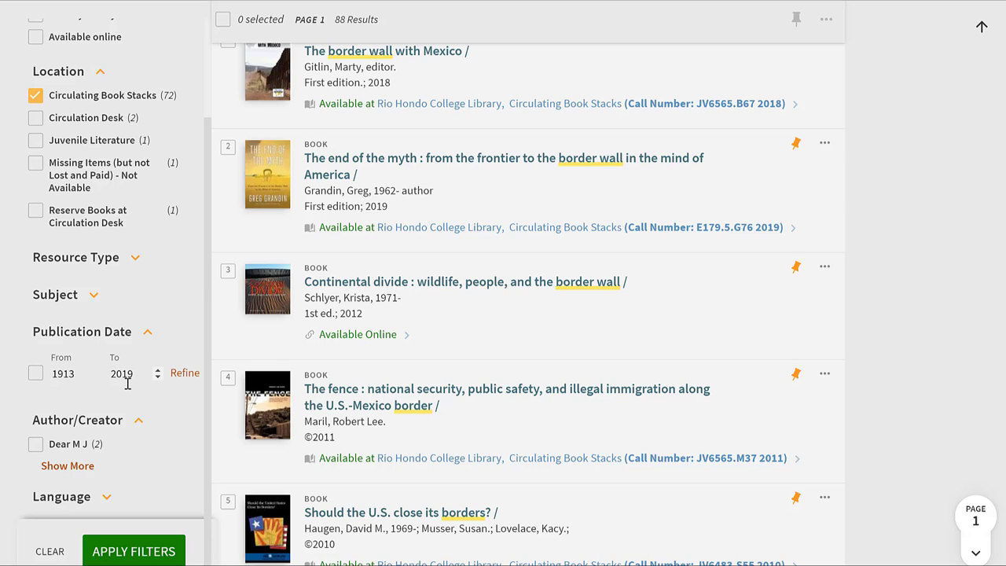
click(72, 379)
text(1)
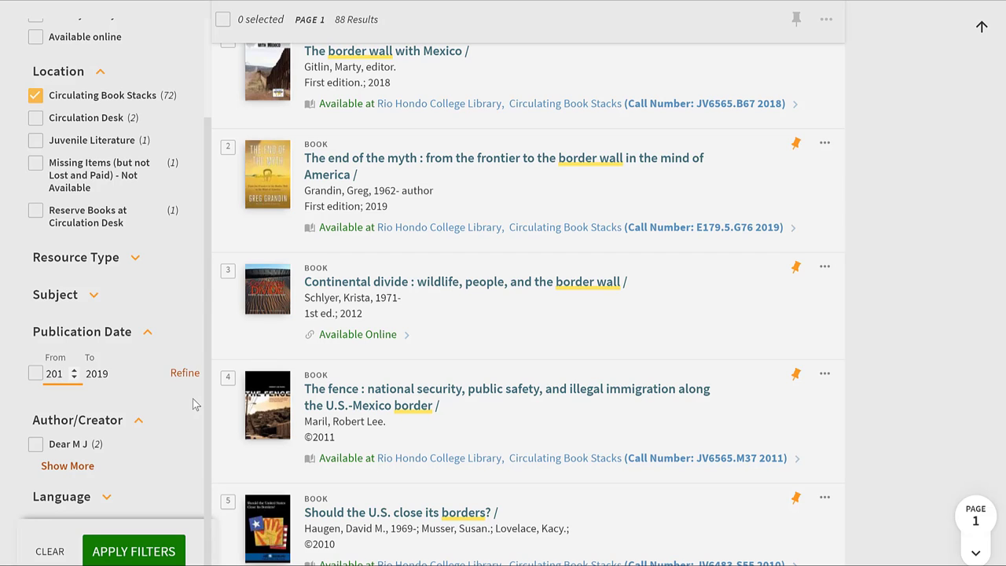
text(5)
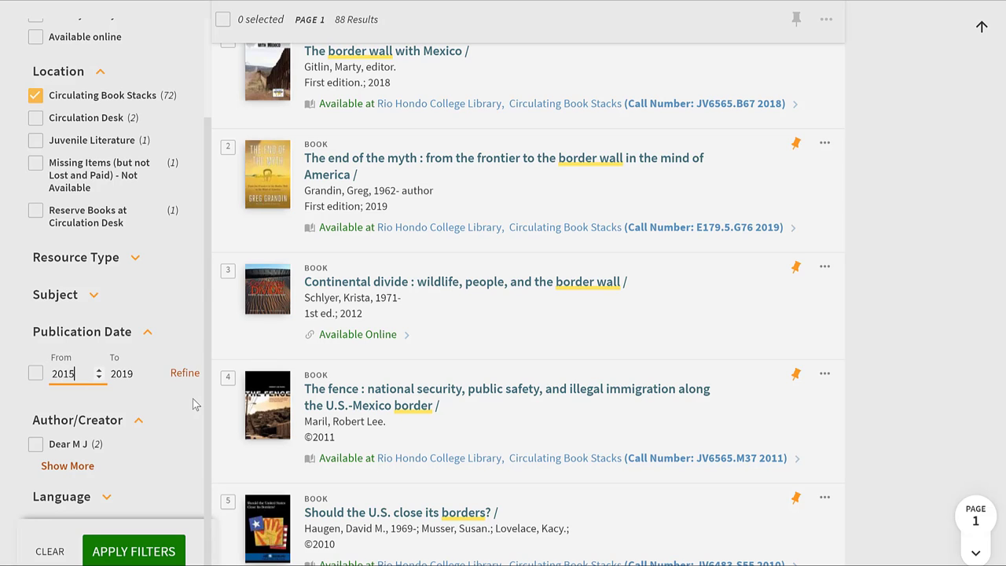
click(138, 375)
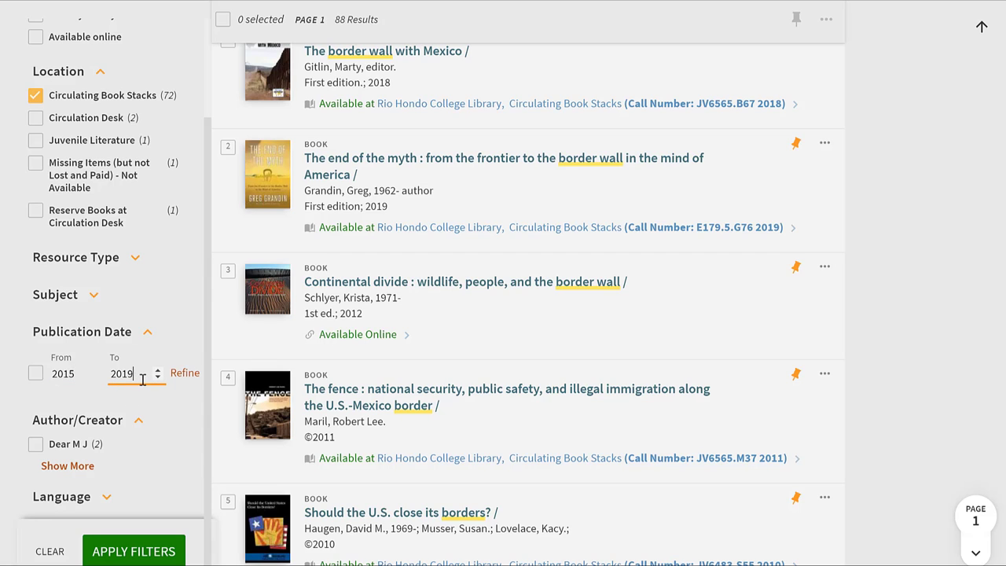
key(BackSpace)
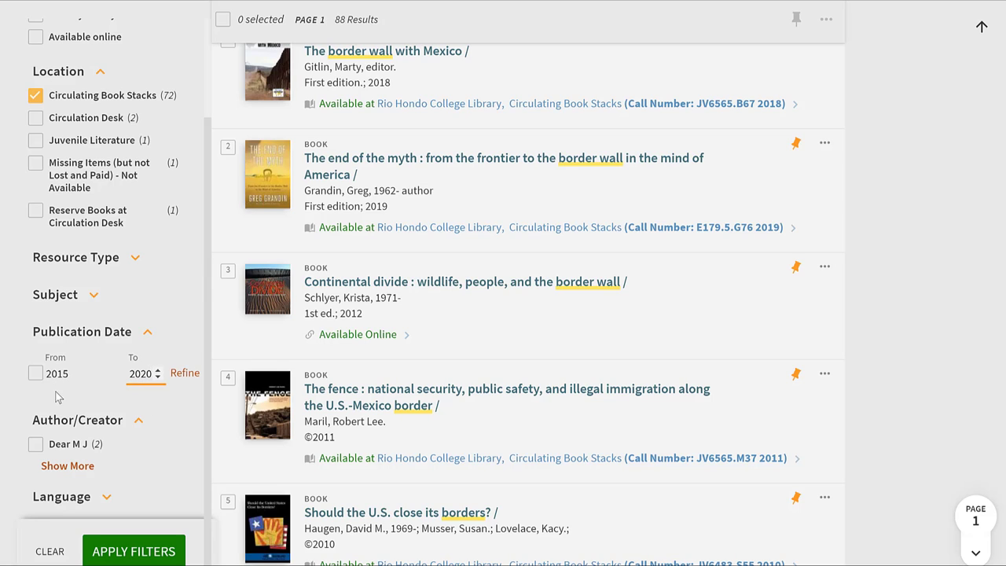
click(34, 374)
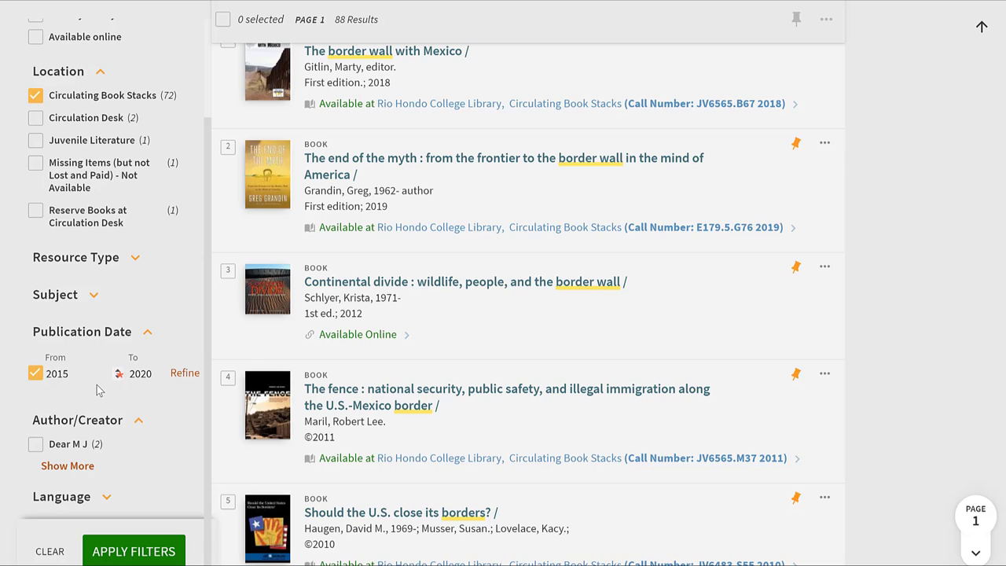
scroll(97, 385, down, 1)
scroll(133, 453, down, 2)
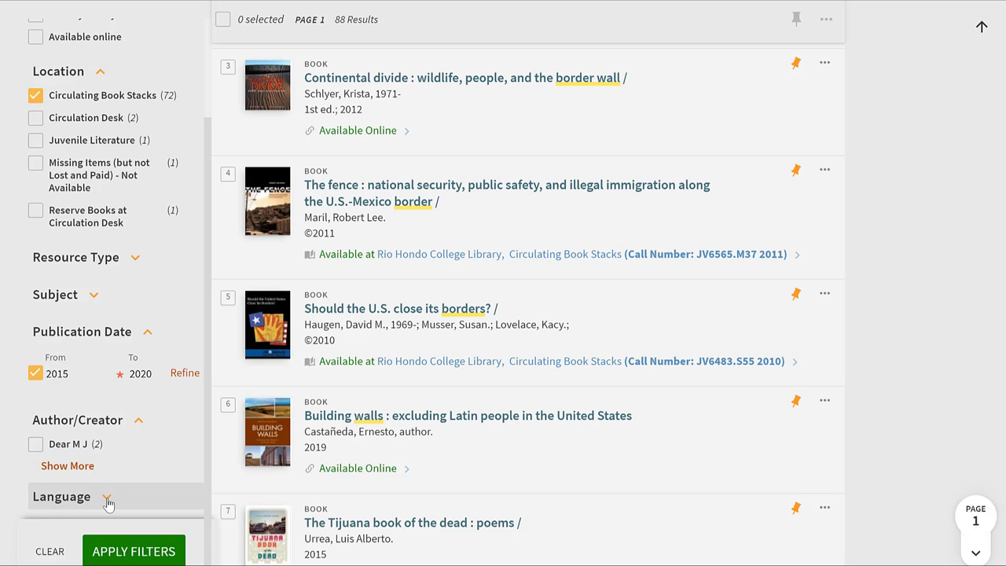
Expand the Language filter group, select English, and apply all the selected filters to the border wall results
click(108, 503)
scroll(206, 482, down, 1)
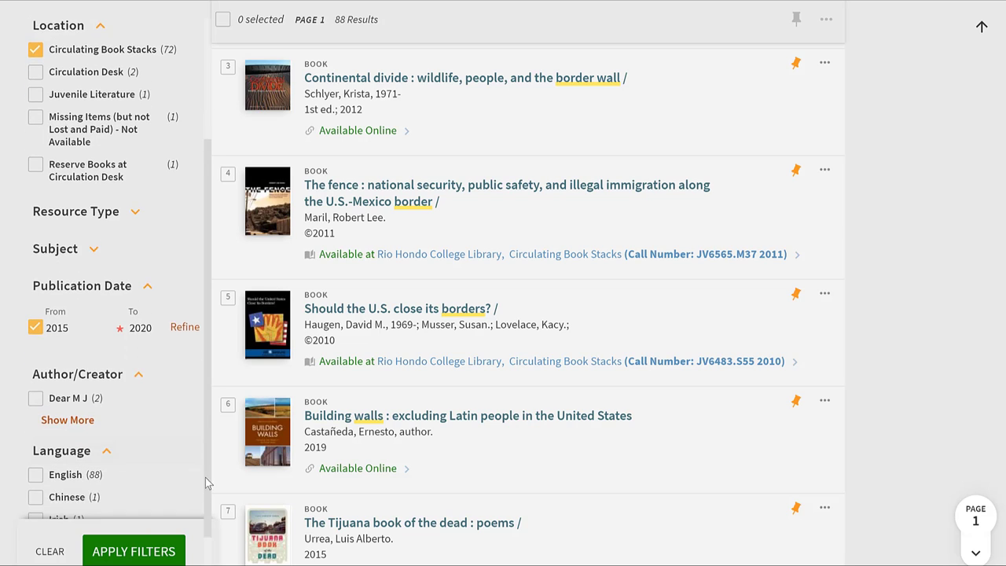
scroll(206, 483, down, 1)
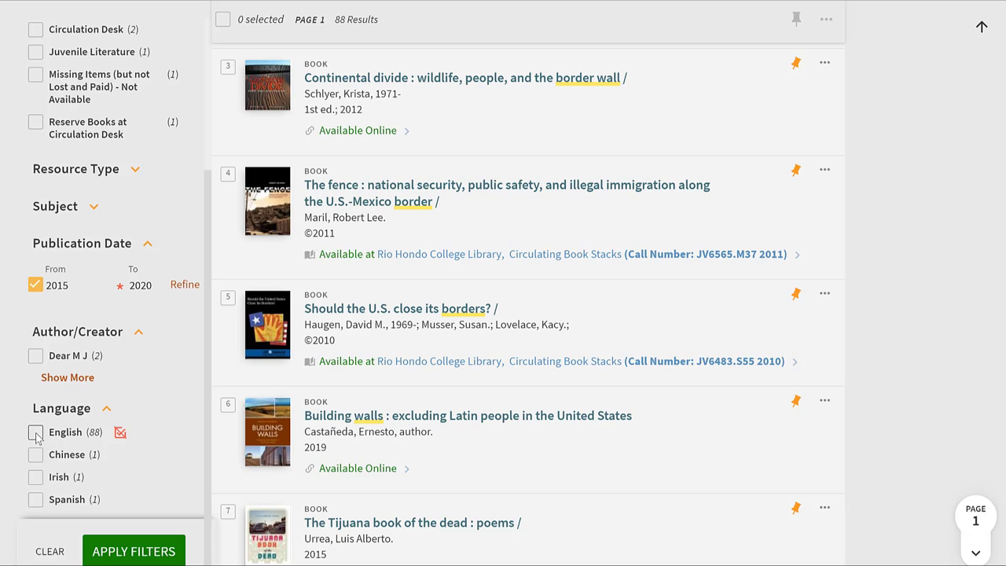
click(68, 437)
click(134, 554)
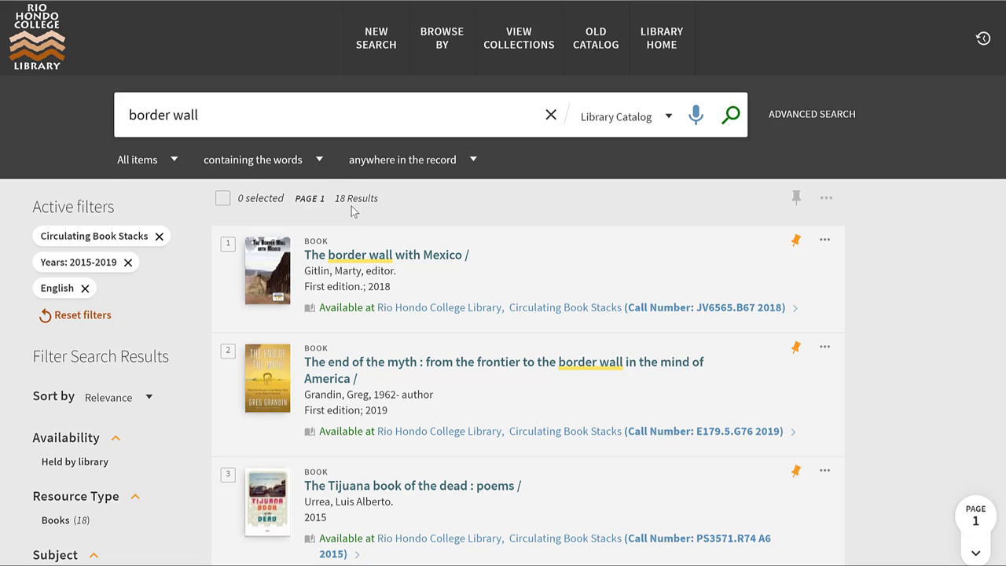
Examine the filtered border wall results for their titles, publication years, shelf locations and call numbers, along with the active filters
scroll(580, 234, down, 3)
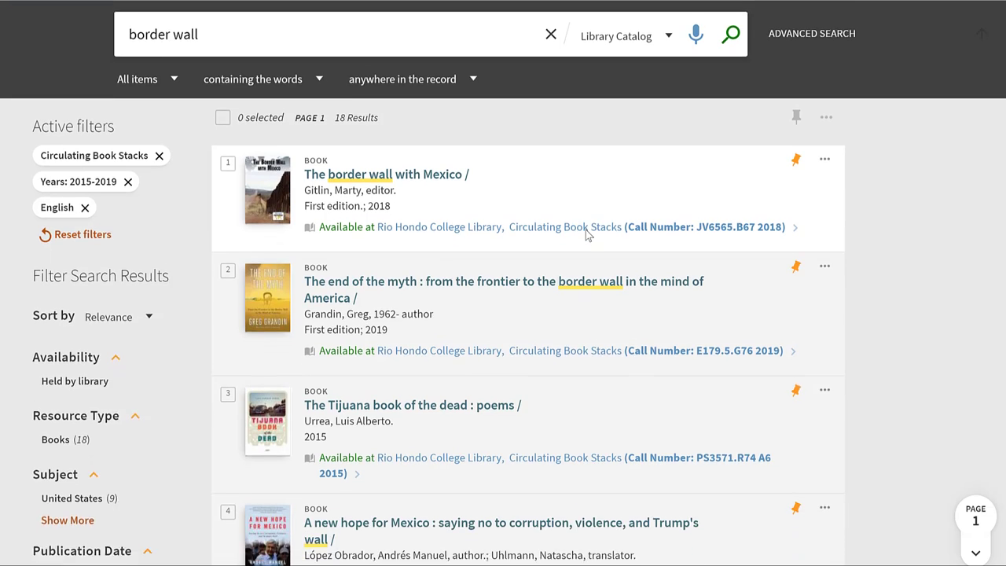
scroll(586, 234, down, 1)
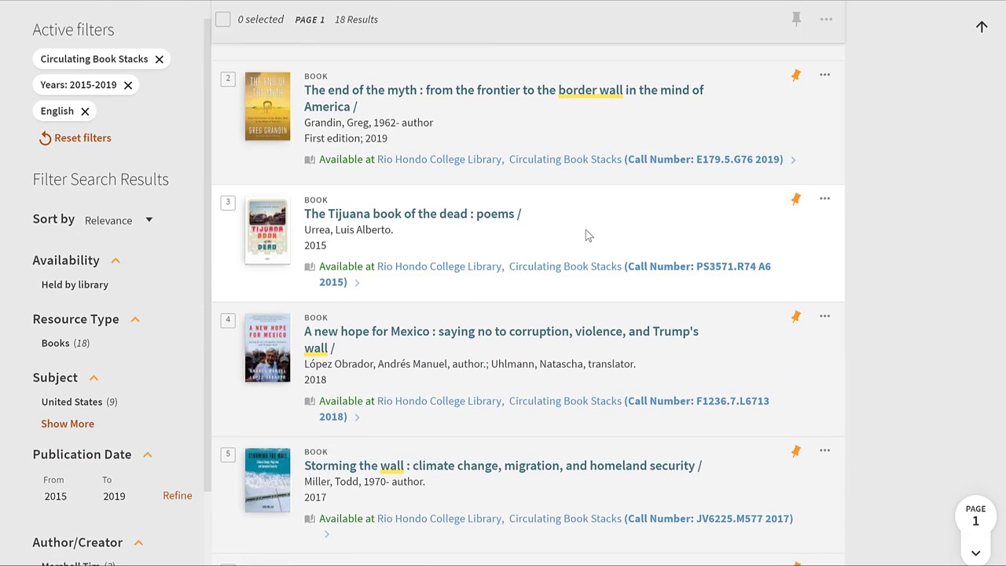
scroll(586, 234, down, 2)
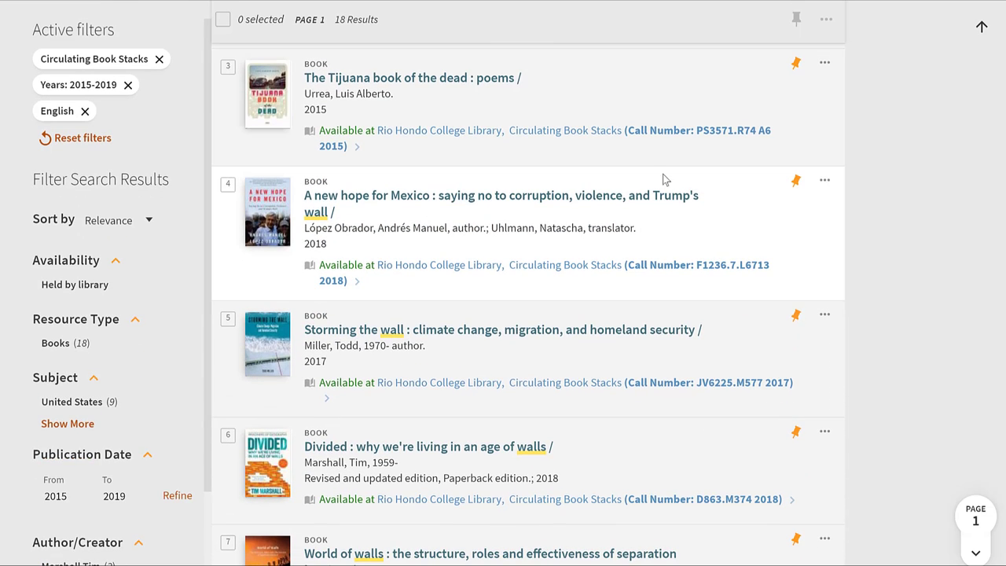
scroll(346, 222, up, 1)
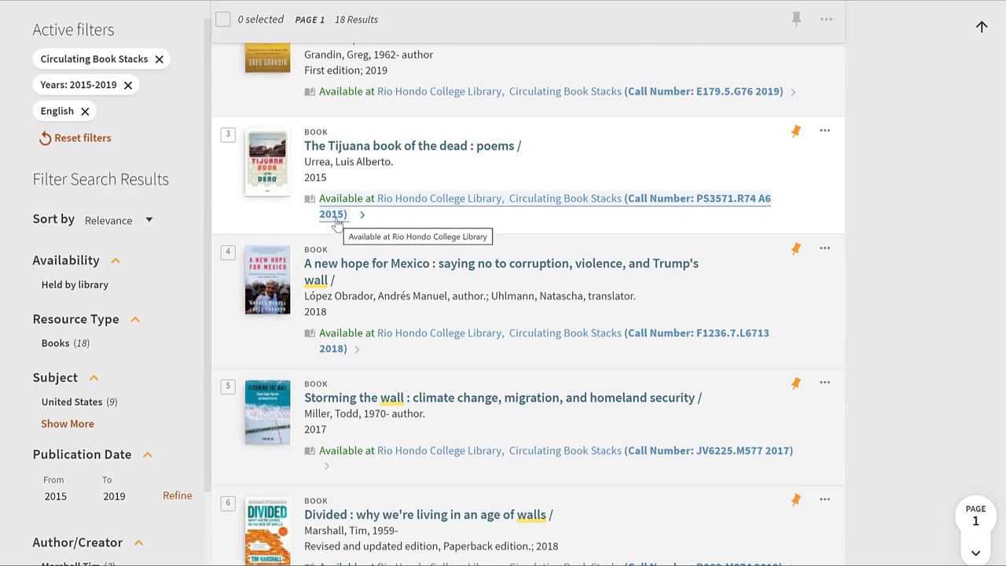
scroll(337, 224, up, 2)
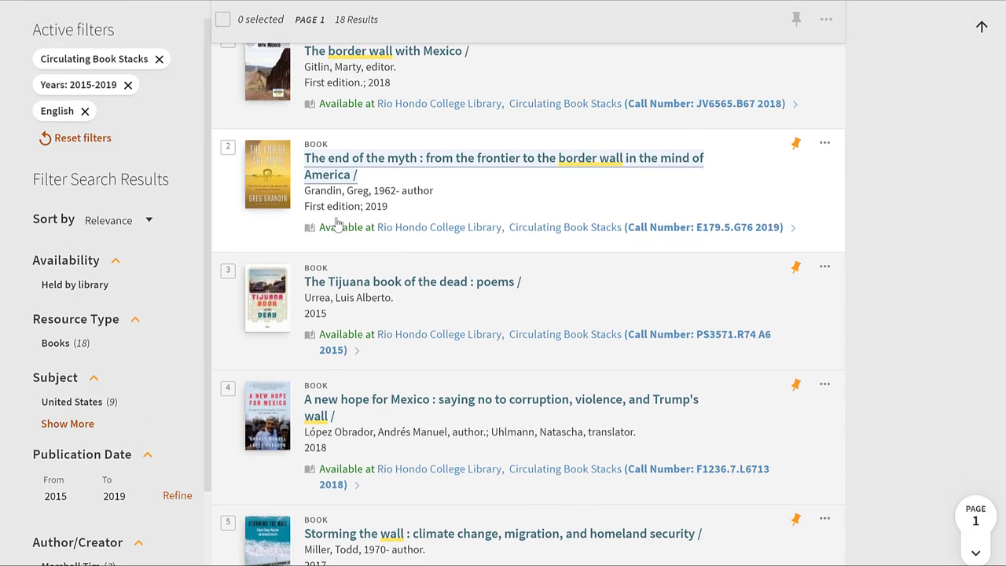
mouse_move(110, 92)
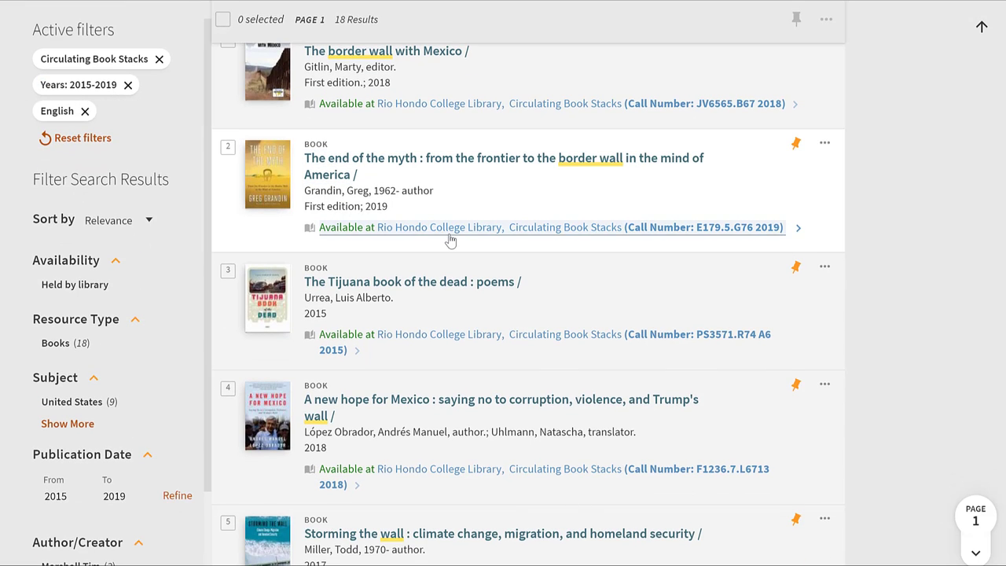
scroll(448, 241, down, 4)
scroll(387, 261, down, 1)
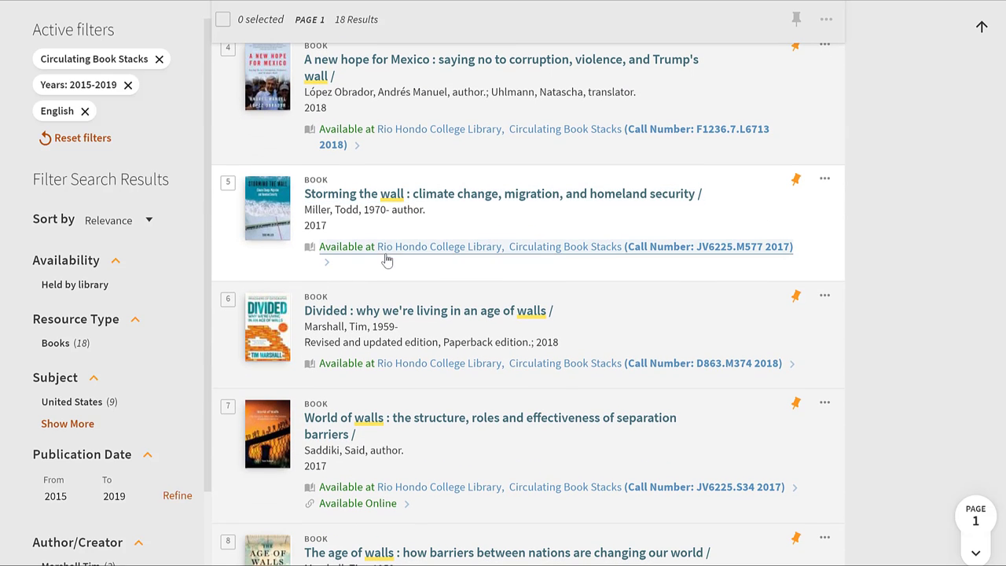
scroll(418, 298, down, 1)
scroll(417, 299, down, 4)
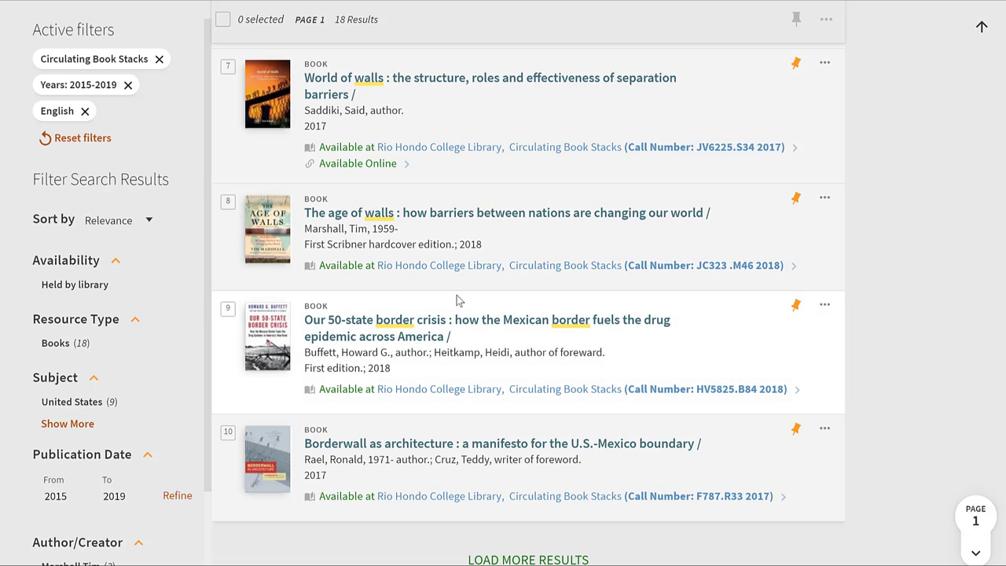
scroll(457, 300, up, 13)
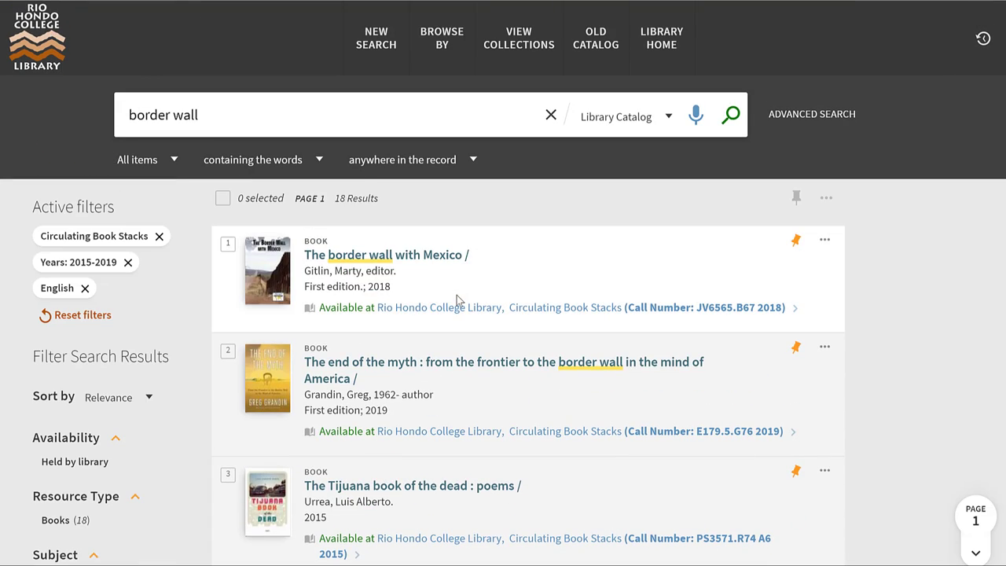
scroll(434, 284, down, 11)
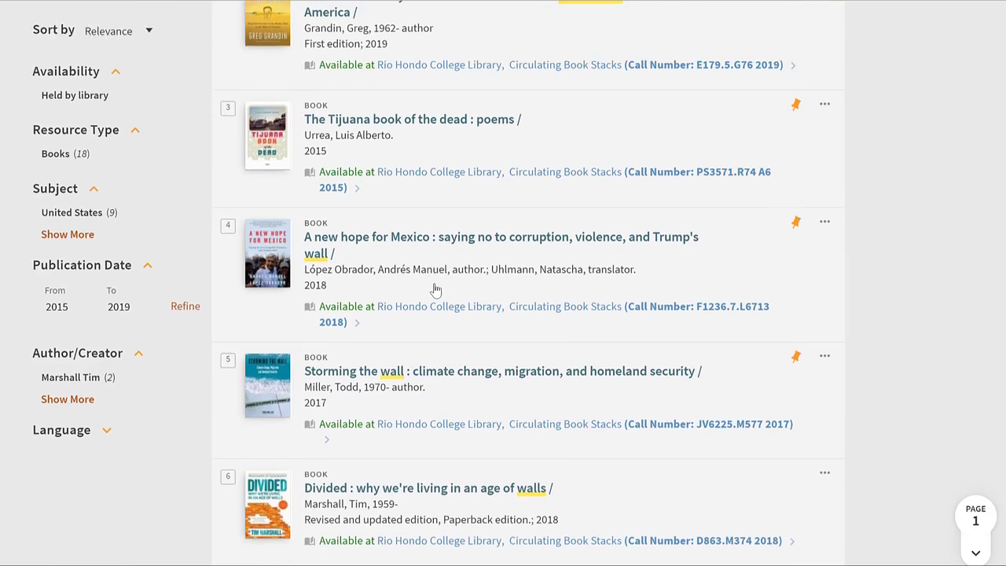